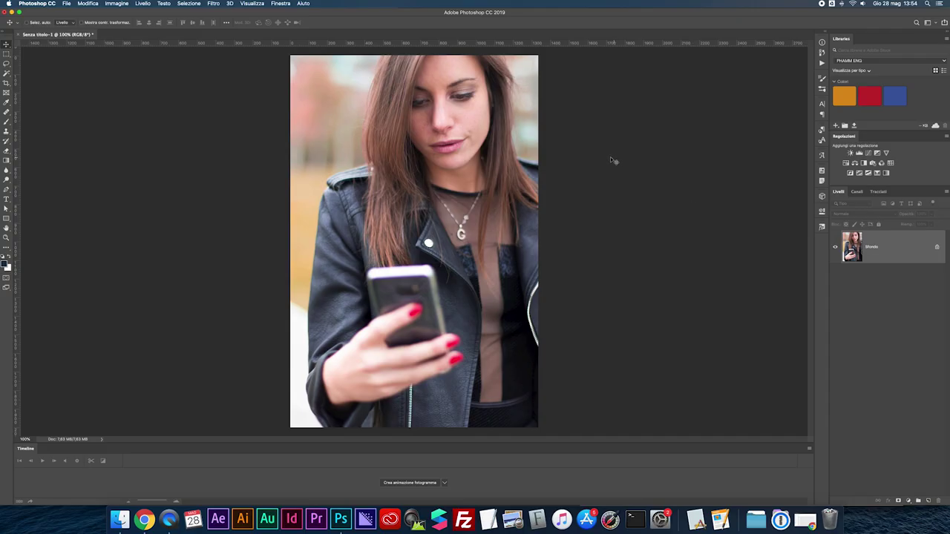
Open the Galleria filtri from the Filtro menu for the woman-with-phone photo.
left_click(213, 3)
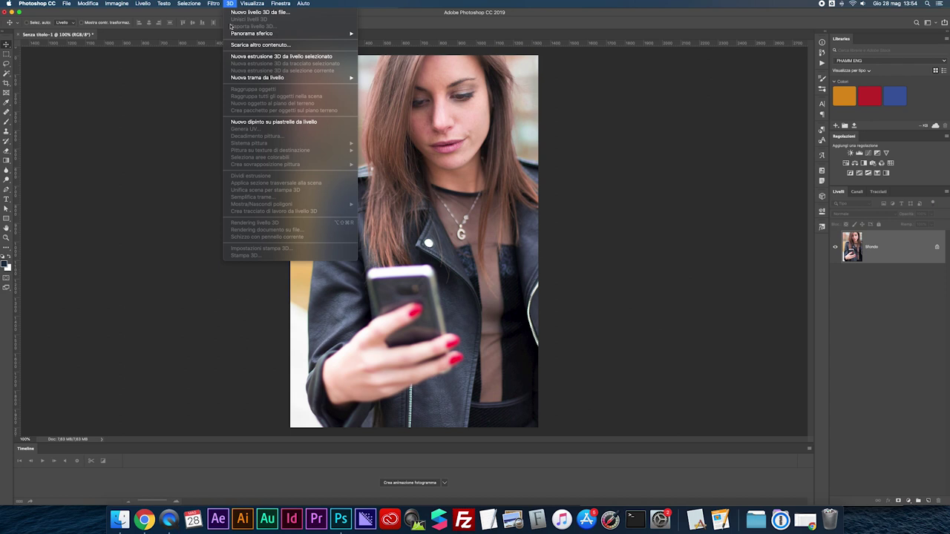
left_click(226, 49)
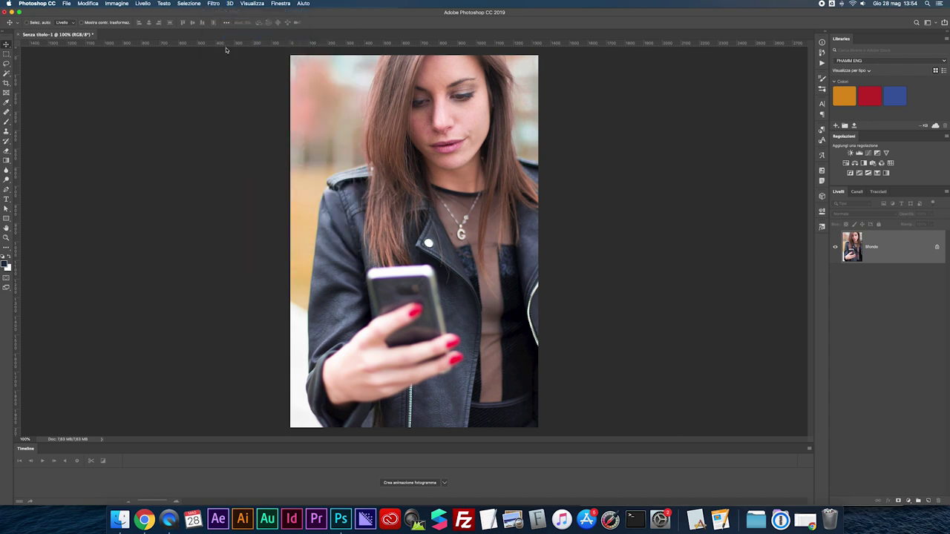
Choose Contorni poster and preview extremes, ending at Spessore contorno 0, Intensità contorno 0, Fattore 6.
left_click(790, 37)
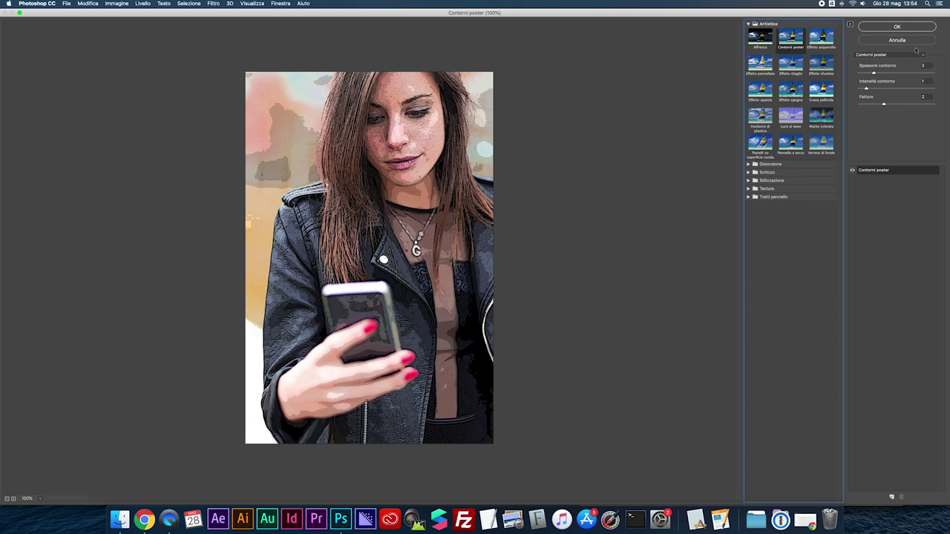
mouse_move(874, 74)
left_mouse_down()
mouse_move(858, 73)
mouse_move(853, 104)
left_mouse_up()
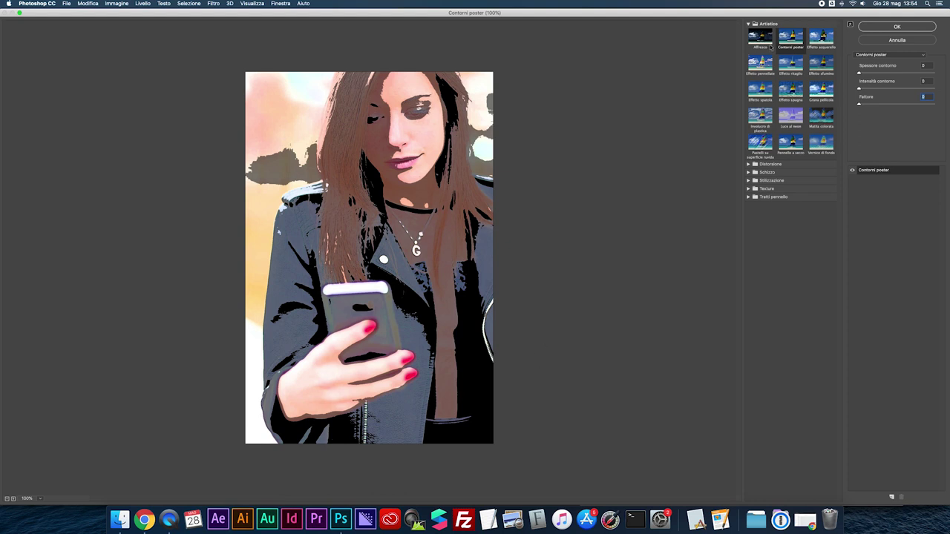
left_click_drag(858, 72, 938, 72)
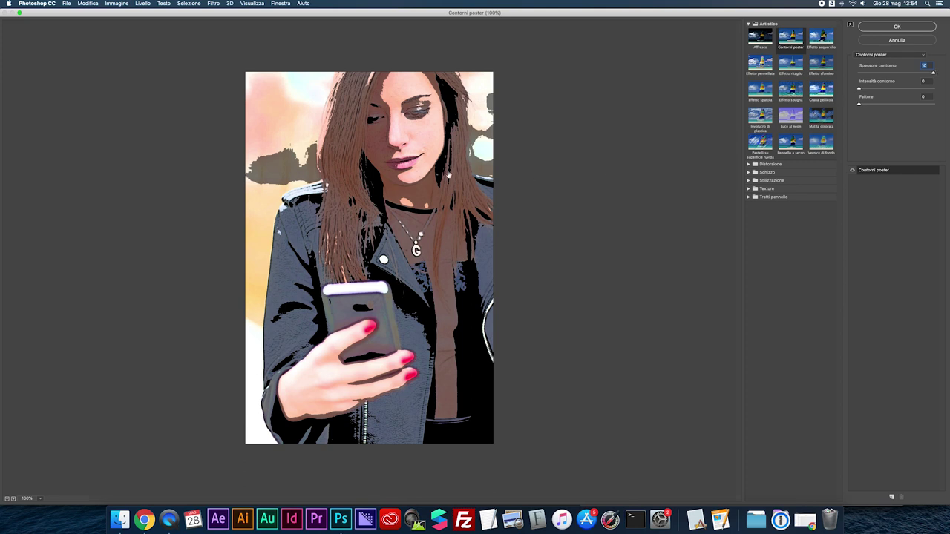
mouse_move(933, 72)
left_mouse_down()
mouse_move(875, 73)
mouse_move(924, 73)
left_mouse_up()
mouse_move(923, 72)
left_mouse_down()
mouse_move(858, 72)
mouse_move(889, 89)
mouse_move(858, 89)
mouse_move(933, 89)
left_mouse_up()
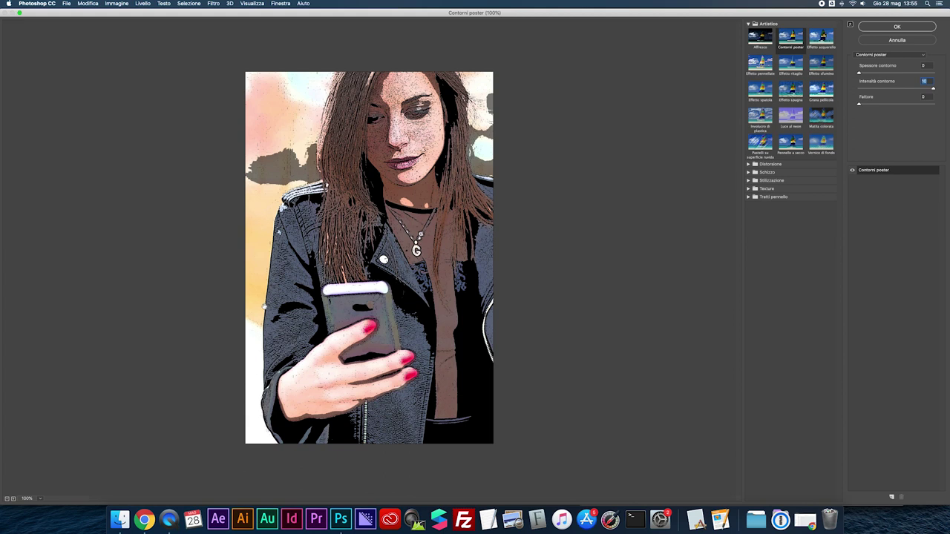
left_click_drag(929, 90, 848, 89)
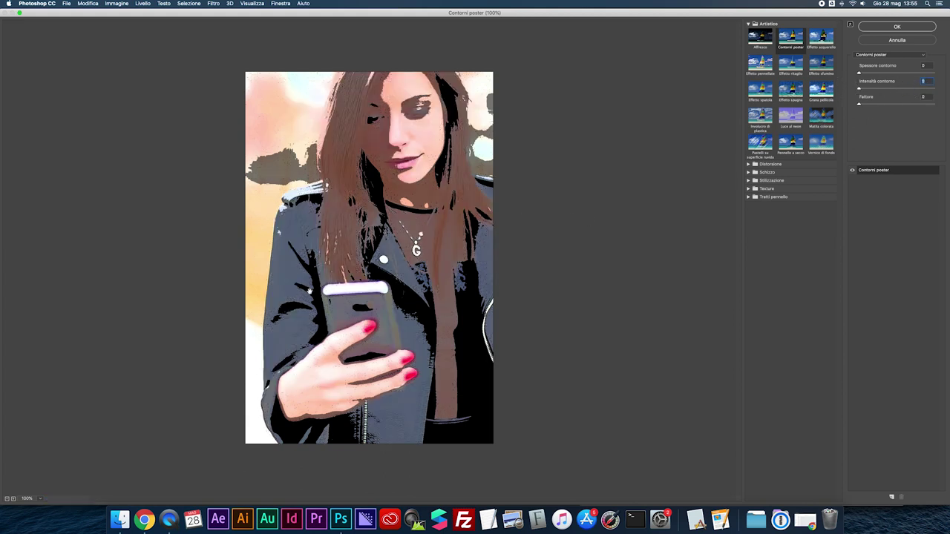
left_click_drag(859, 103, 933, 106)
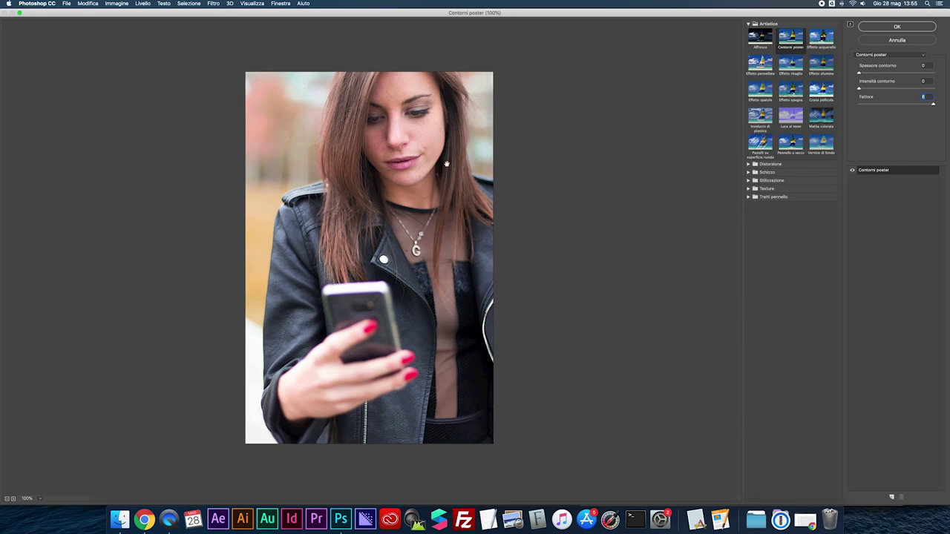
Apply Contorni poster with edge thickness 0, edge intensity 6 and posterization 6.
left_click_drag(932, 104, 841, 106)
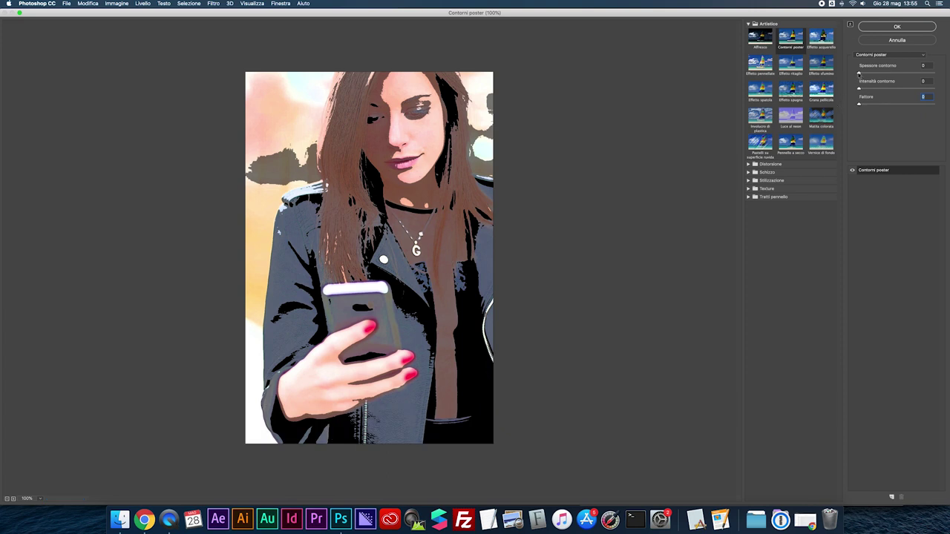
left_click_drag(858, 74, 906, 73)
mouse_move(859, 88)
left_mouse_down()
mouse_move(872, 89)
mouse_move(861, 89)
left_mouse_up()
left_click_drag(862, 89, 864, 90)
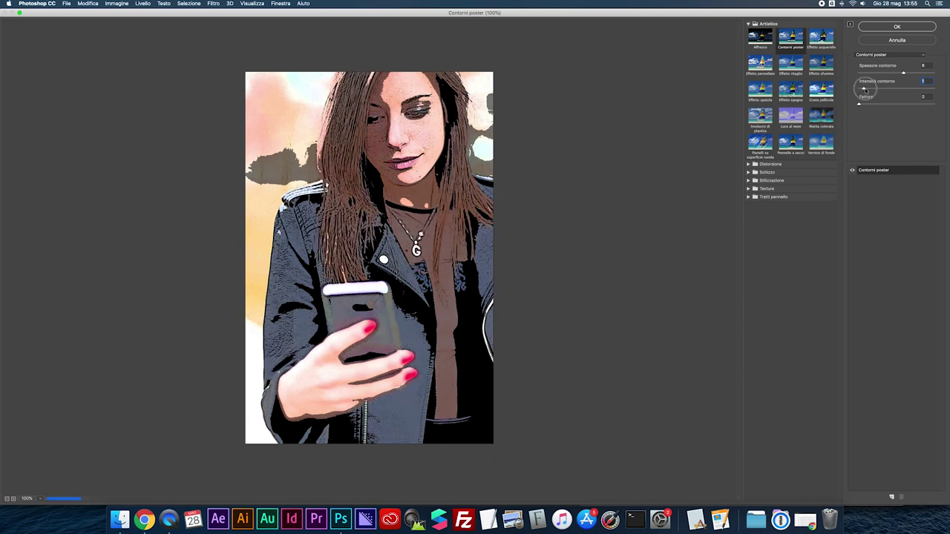
mouse_move(859, 105)
left_mouse_down()
mouse_move(894, 106)
mouse_move(842, 105)
left_mouse_up()
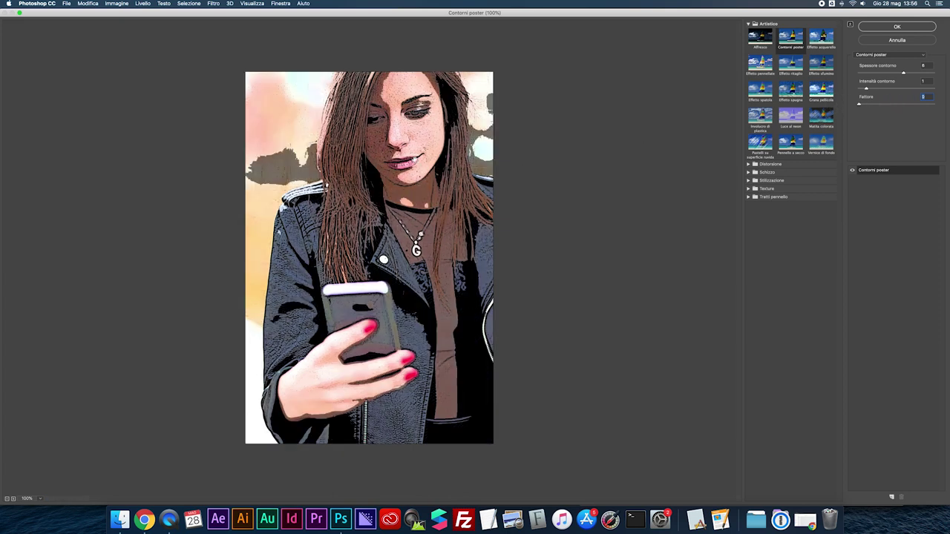
left_click_drag(859, 105, 946, 109)
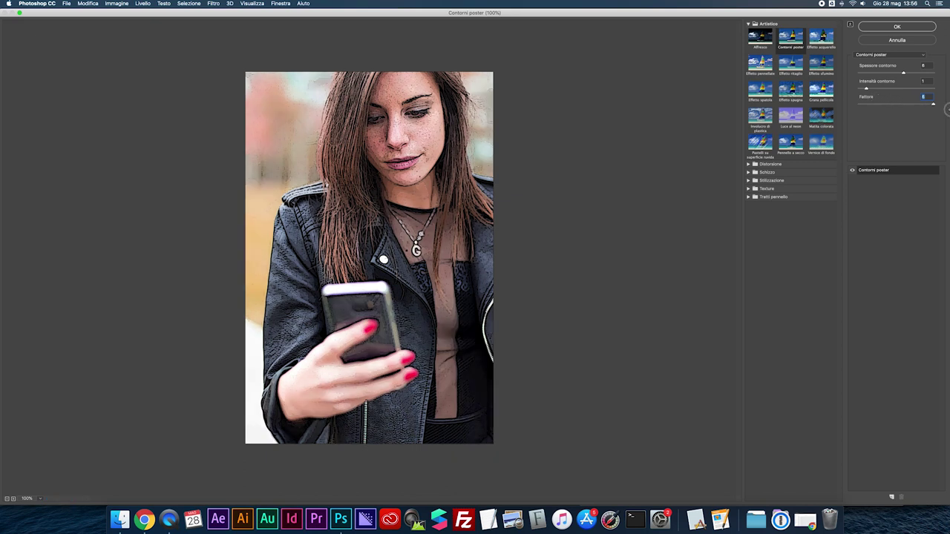
left_click_drag(946, 109, 879, 108)
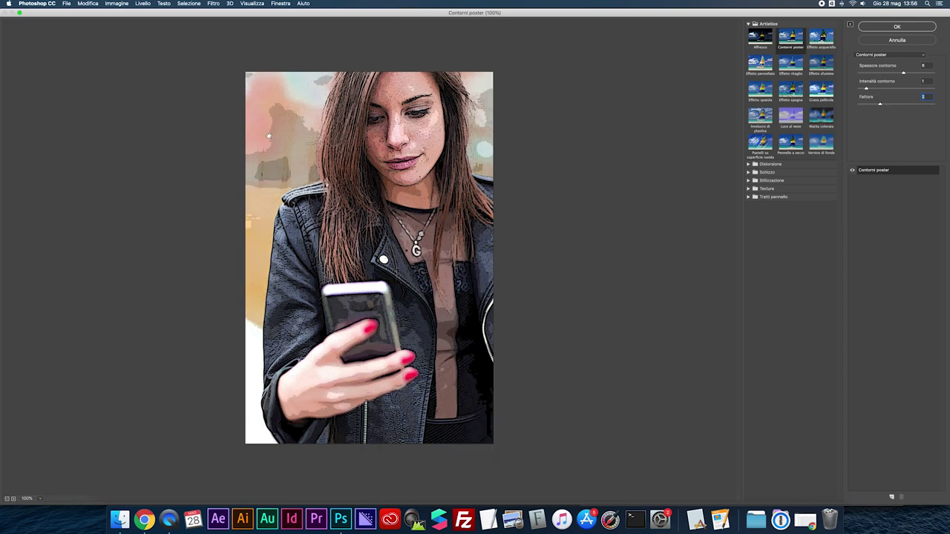
mouse_move(880, 105)
left_mouse_down()
mouse_move(867, 104)
mouse_move(896, 89)
left_mouse_up()
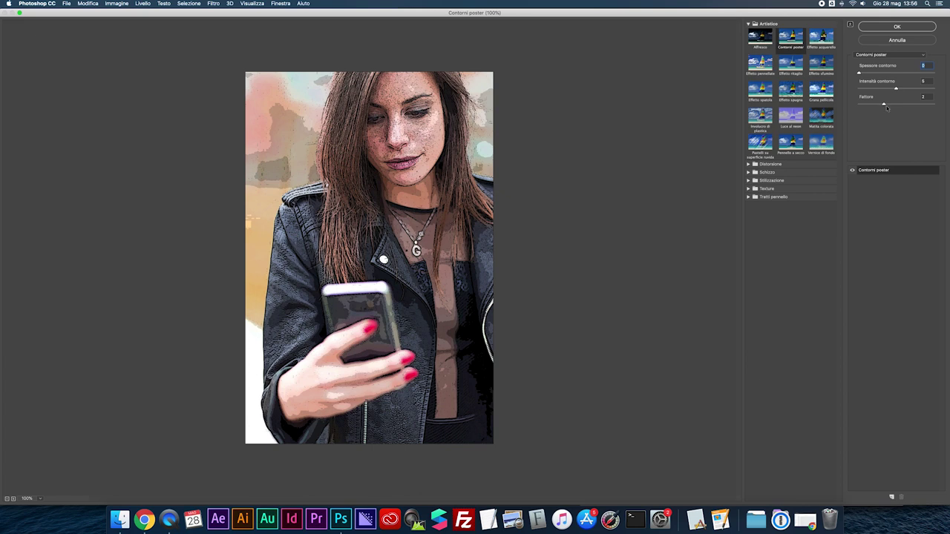
left_click_drag(883, 104, 903, 105)
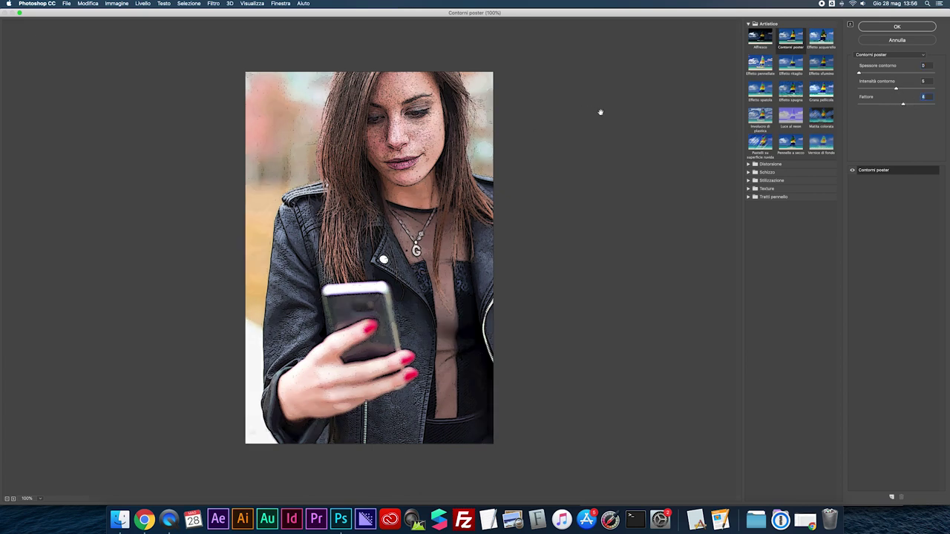
left_click(898, 27)
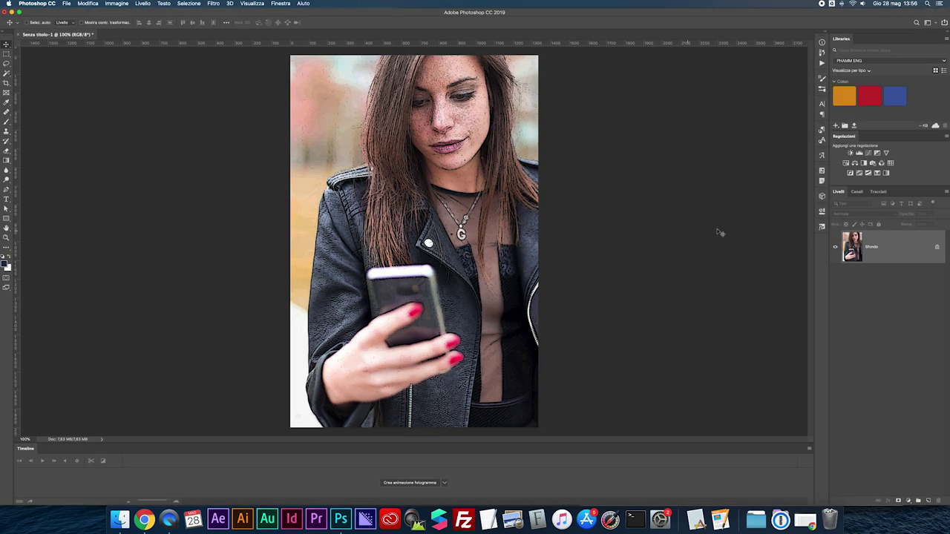
Add a Black & White adjustment, then undo it and the Poster Edges filter.
left_click(866, 166)
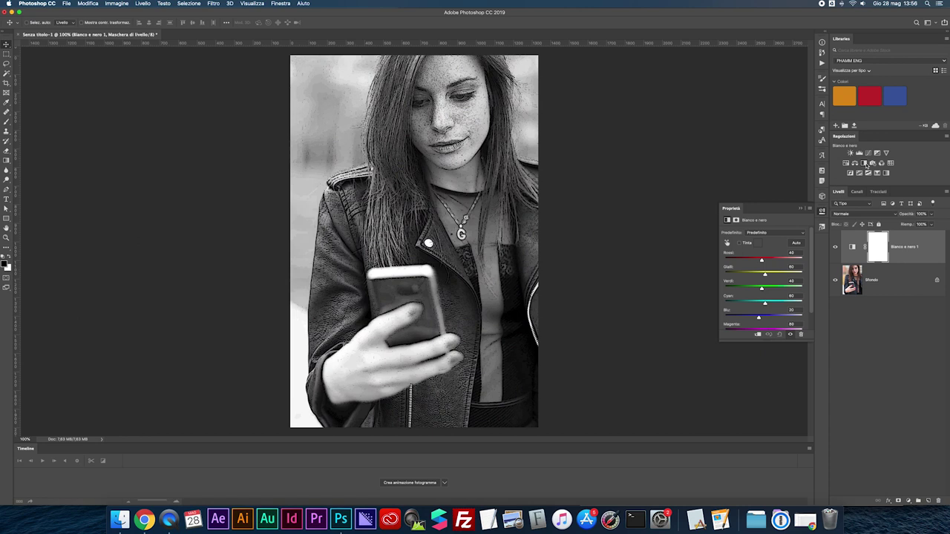
left_click(801, 210)
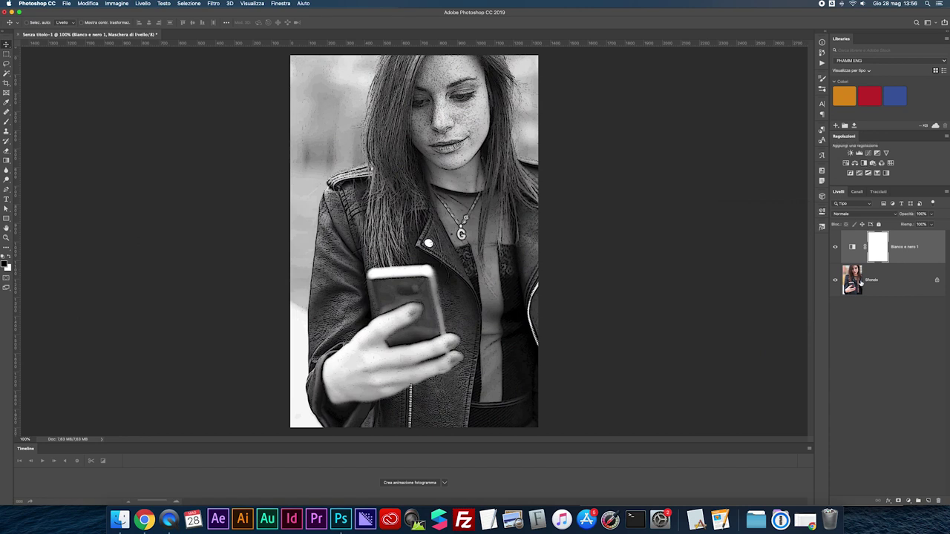
key("BackSpace")
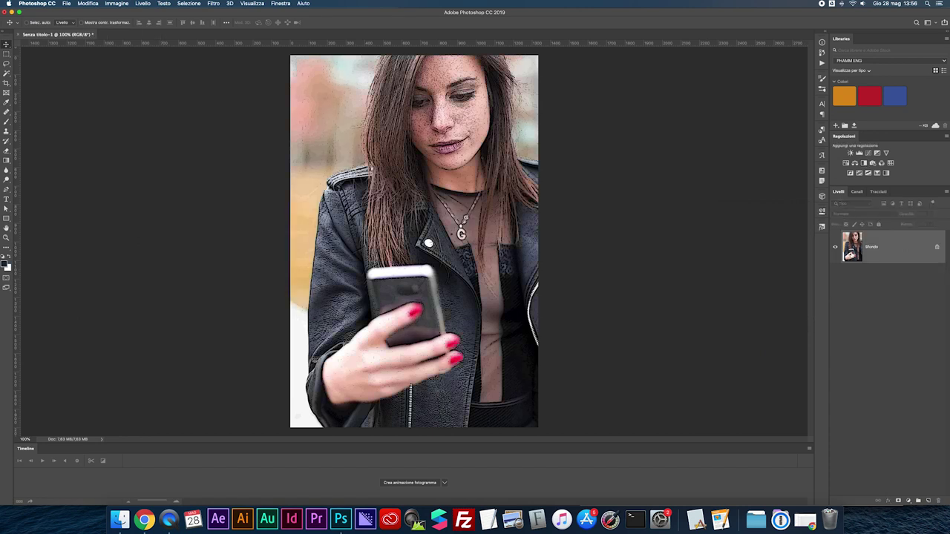
key("ctrl+z")
key("ctrl+shift+z")
key("ctrl+z")
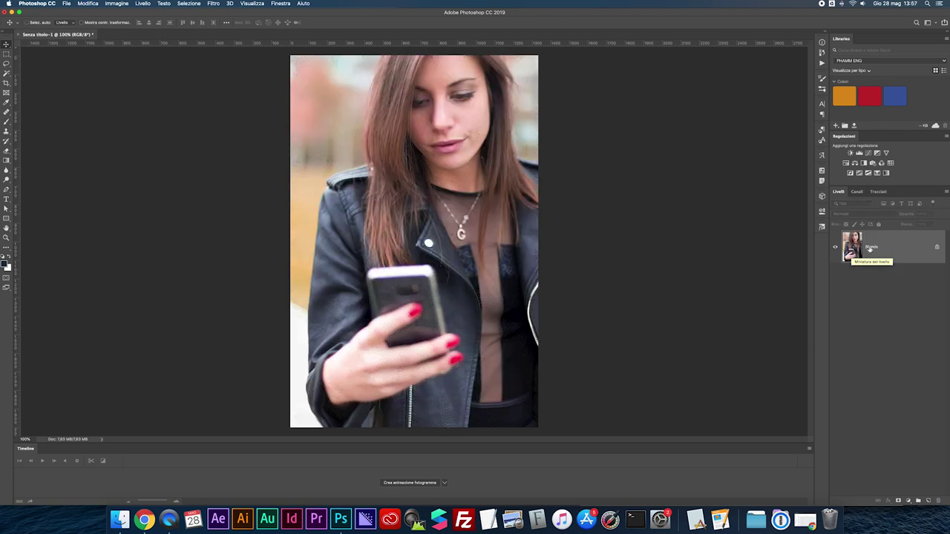
Turn Sfondo into Livello 0, convert it to a smart object, and reopen Filter Gallery.
right_click(869, 249)
left_click(877, 249)
double_click(877, 249)
key("Return")
right_click(857, 249)
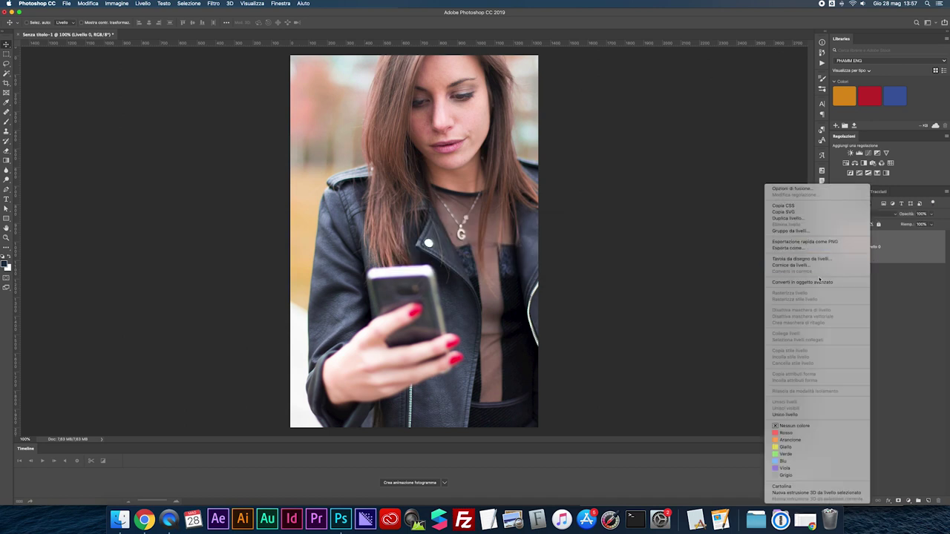
left_click(853, 282)
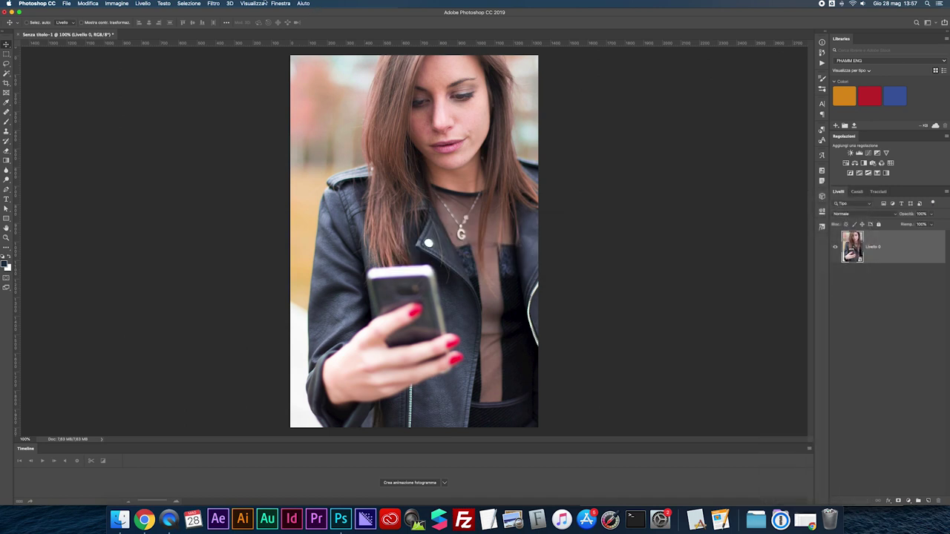
left_click(213, 3)
left_click(254, 34)
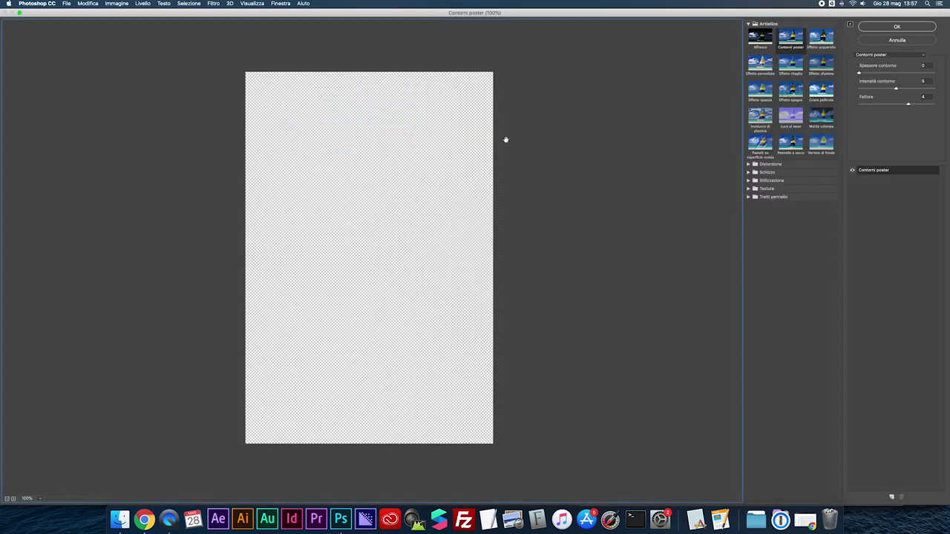
Apply Contorni poster to Livello 0 with Spessore contorno 10, Intensità contorno 0, Fattore 2.
left_click_drag(861, 73, 897, 72)
mouse_move(907, 105)
left_mouse_down()
mouse_move(877, 106)
mouse_move(861, 89)
mouse_move(898, 104)
mouse_move(883, 105)
left_mouse_up()
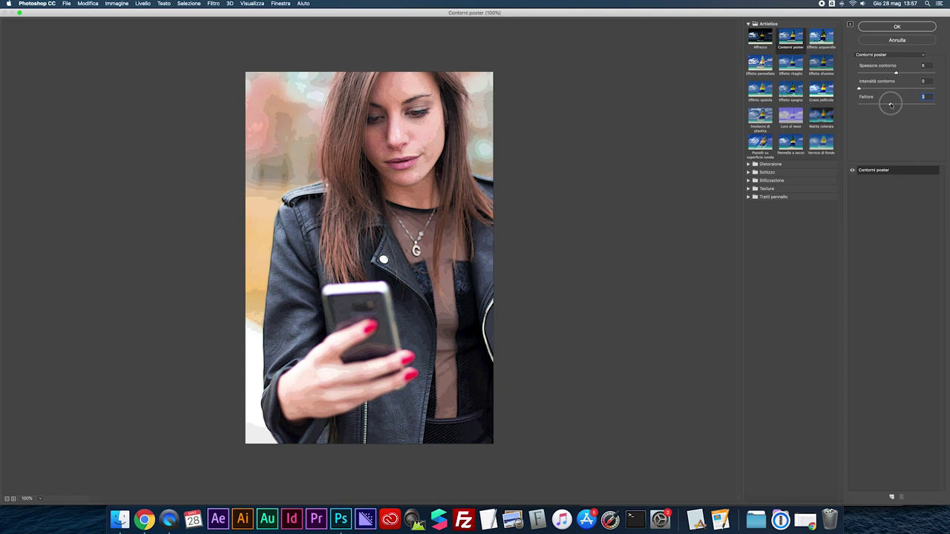
left_click_drag(897, 73, 932, 75)
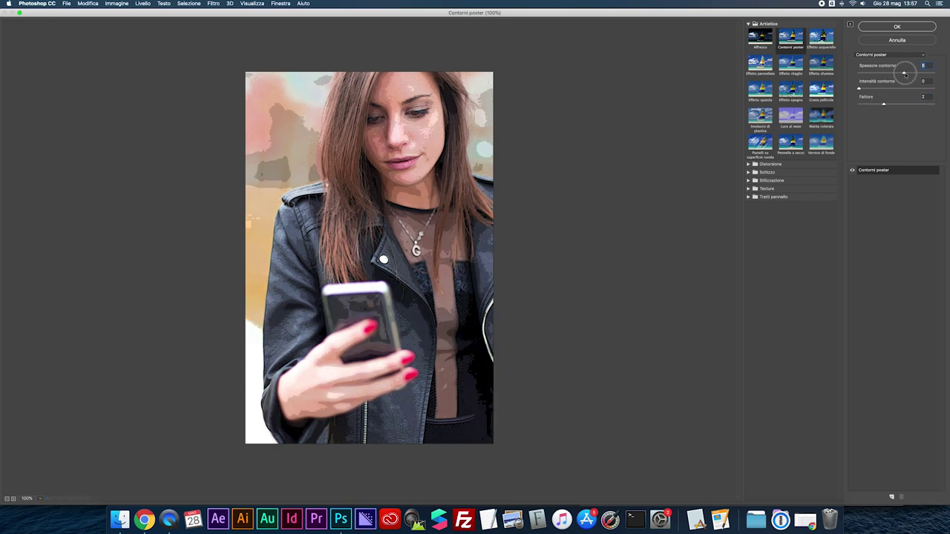
left_click(894, 27)
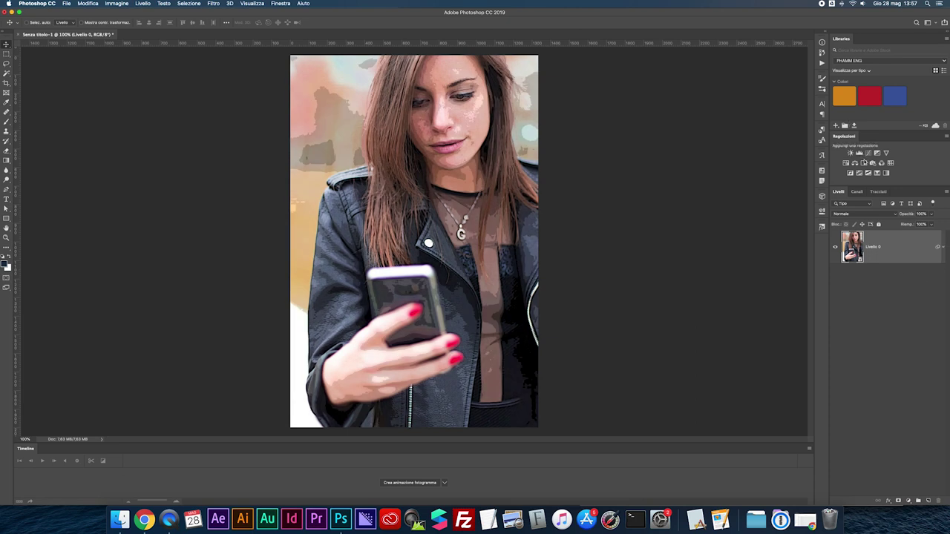
Add a Bianco e nero adjustment and retune the smart filter to Intensità contorno 1, Fattore 1.
left_click(864, 163)
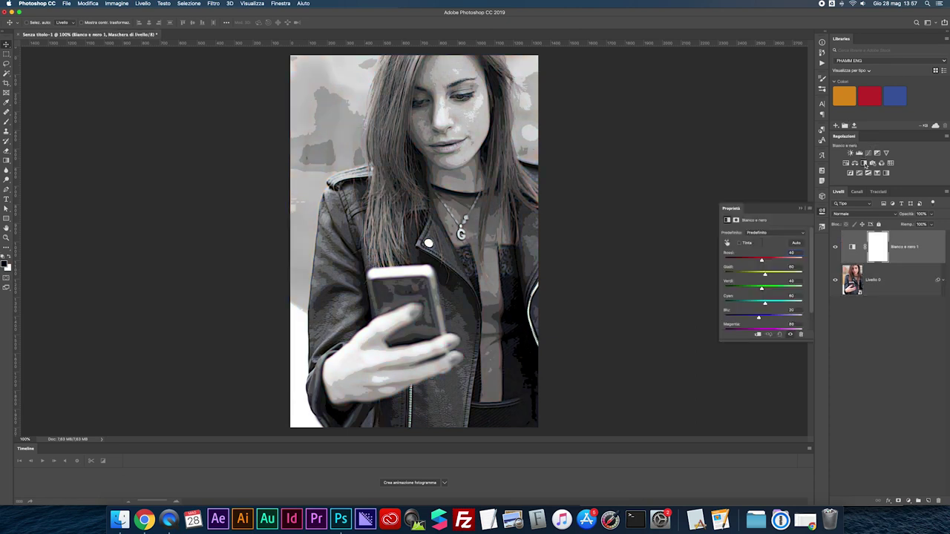
left_click(801, 209)
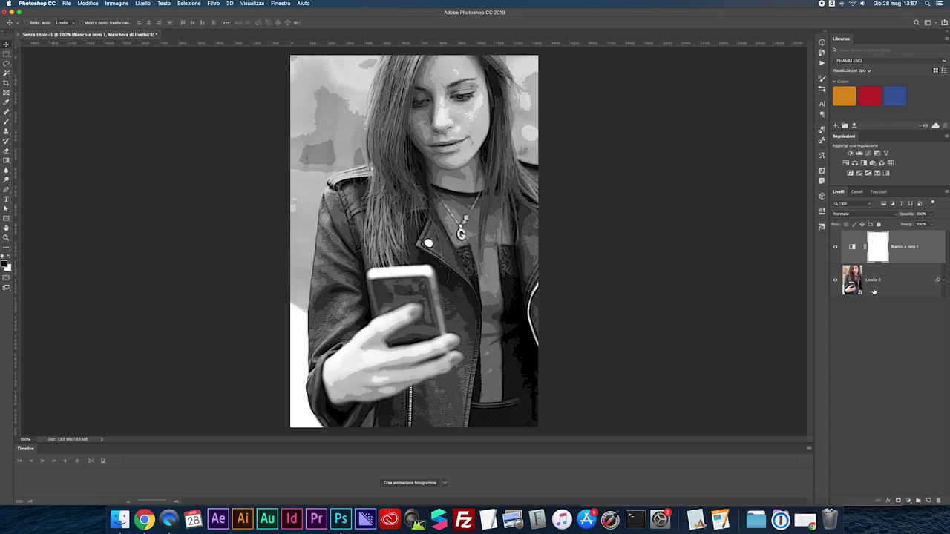
left_click(942, 282)
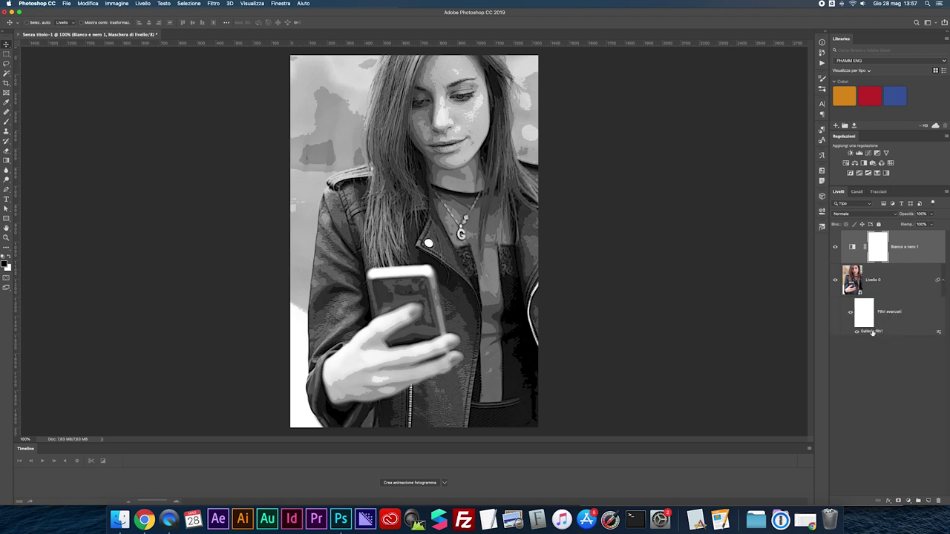
double_click(870, 332)
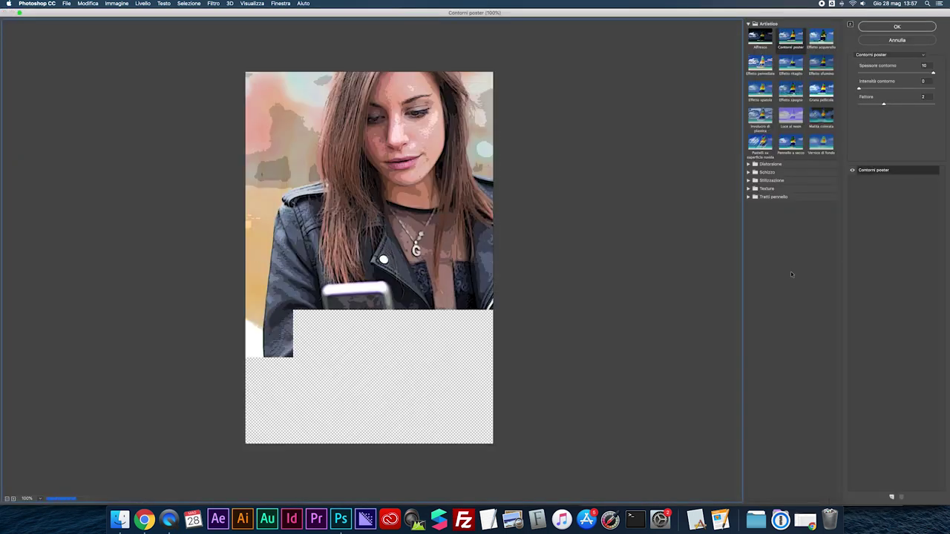
left_click_drag(883, 105, 874, 106)
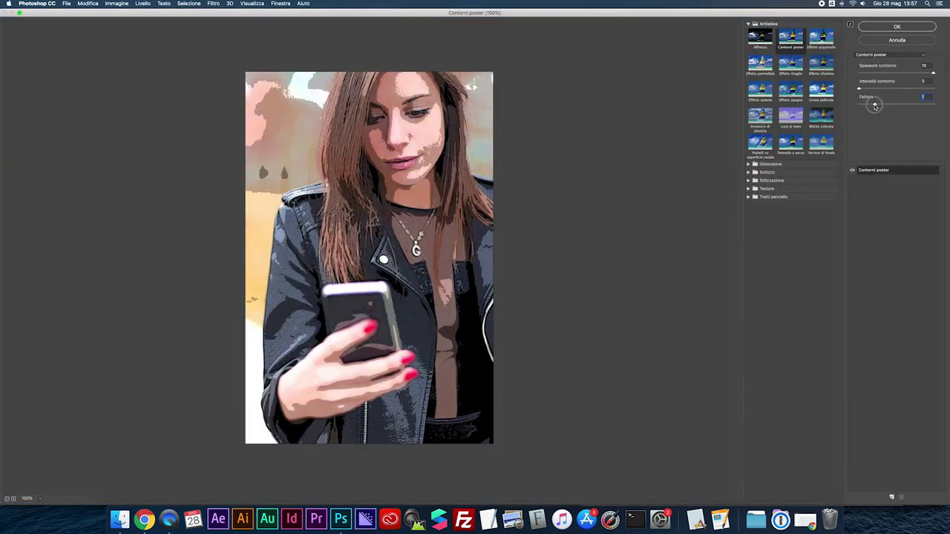
left_click_drag(859, 88, 868, 89)
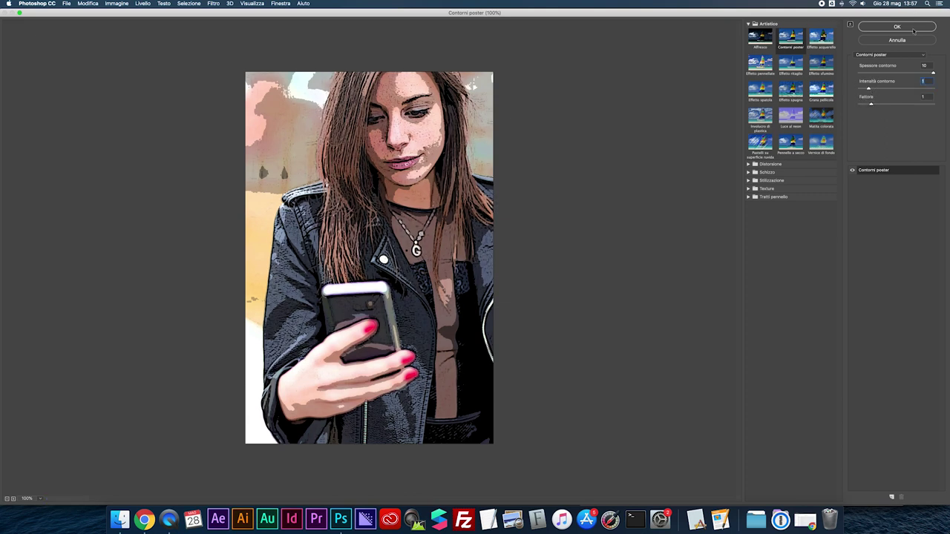
left_click(897, 26)
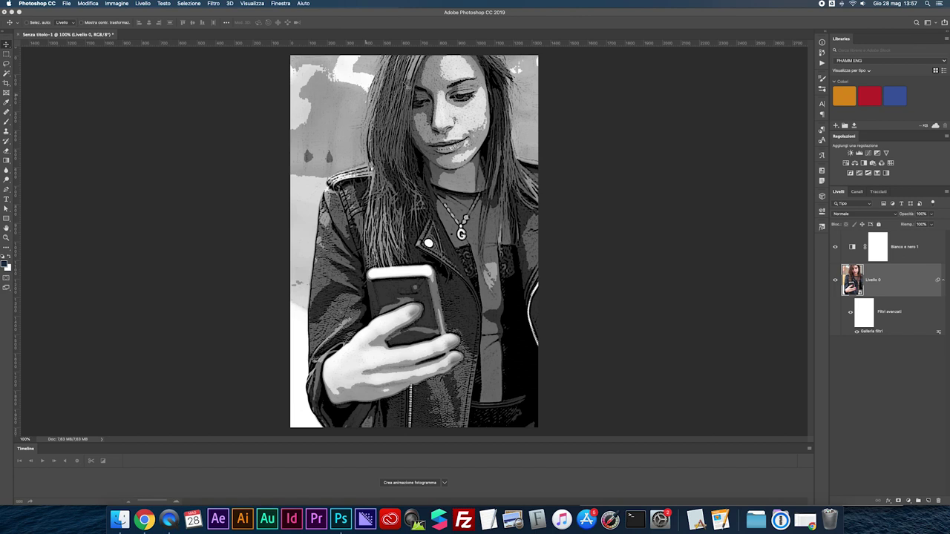